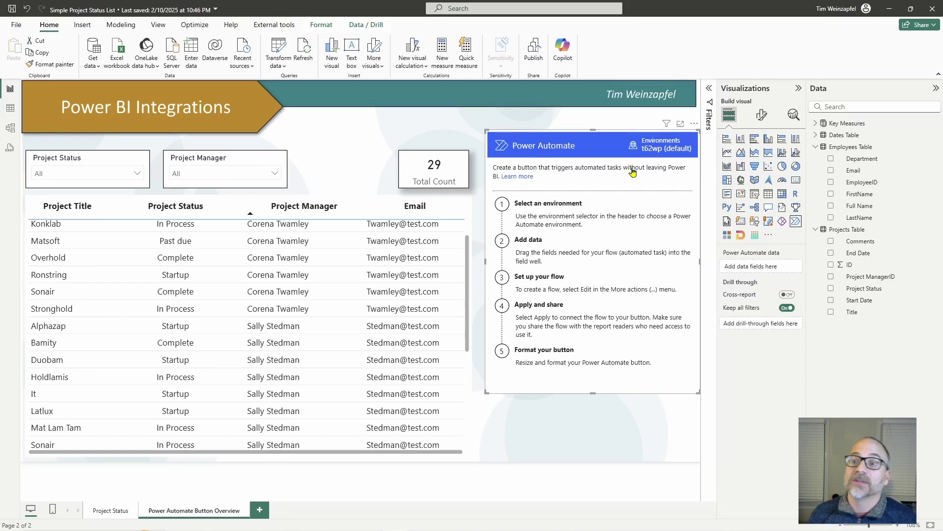
# Change the Power Automate visual's environment from t62wp (default) to Training.
pyautogui.click(651, 149)
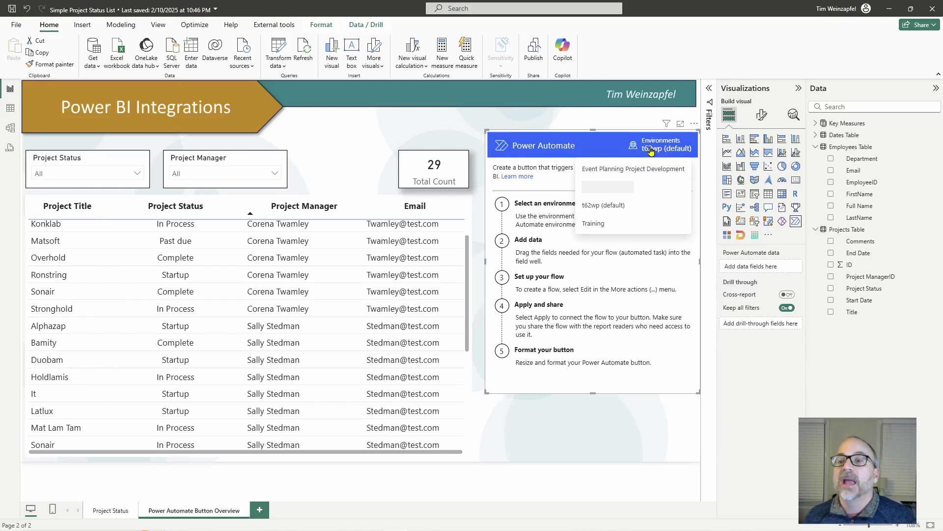
pyautogui.click(598, 228)
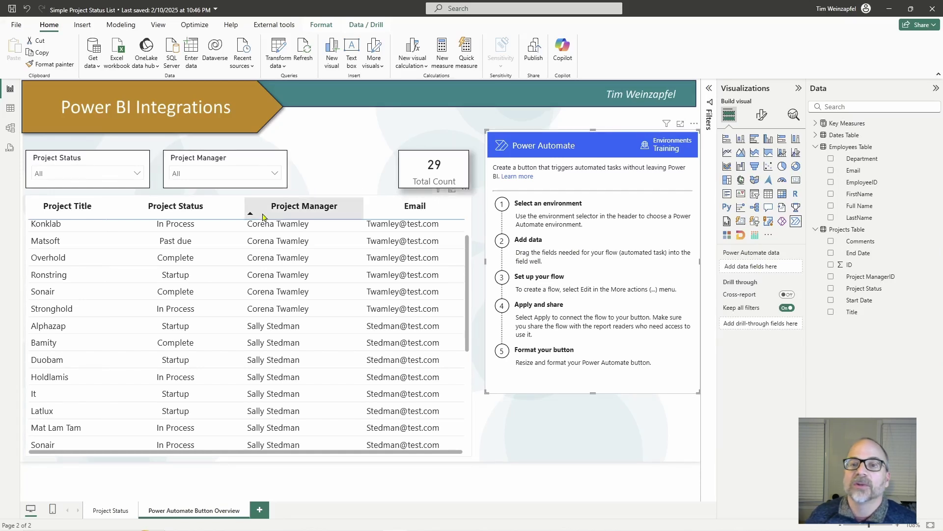
# Add the Title, Project Status, Full Name and Email fields to the Power Automate visual's data.
pyautogui.click(831, 312)
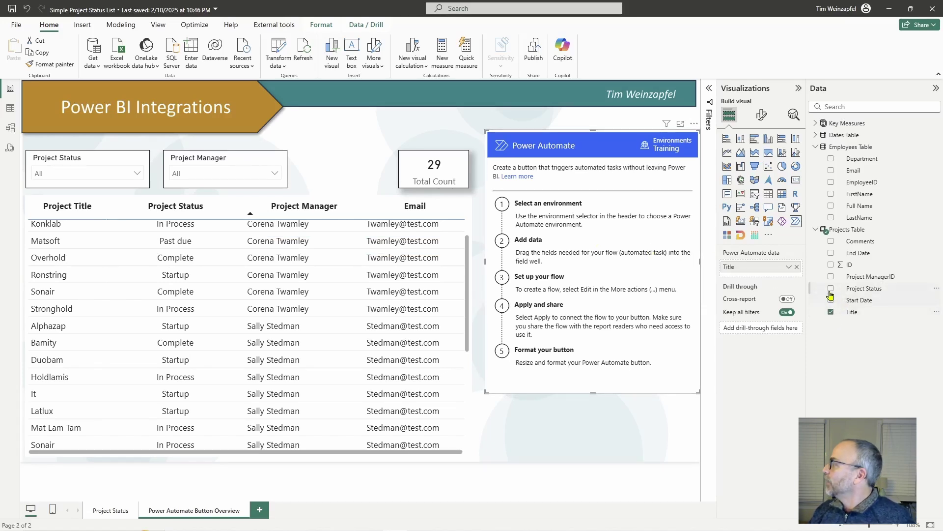
pyautogui.click(831, 288)
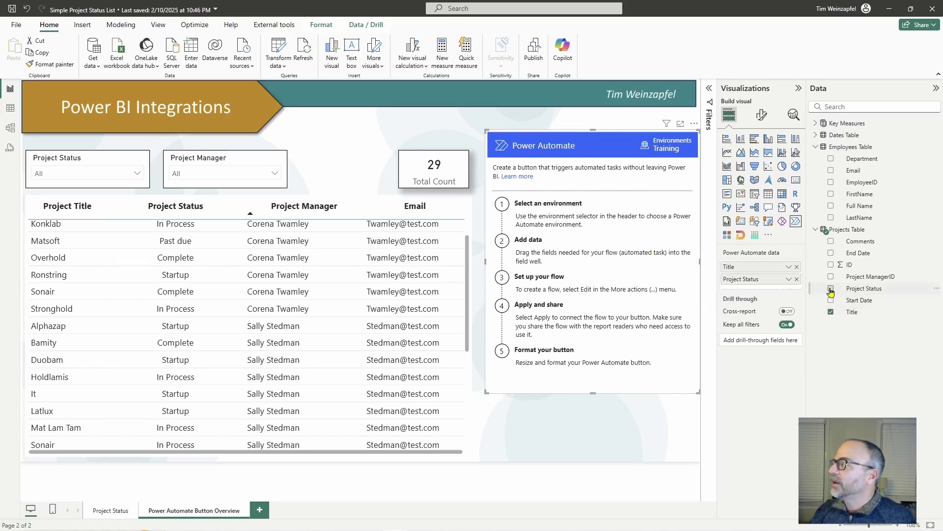
pyautogui.click(831, 206)
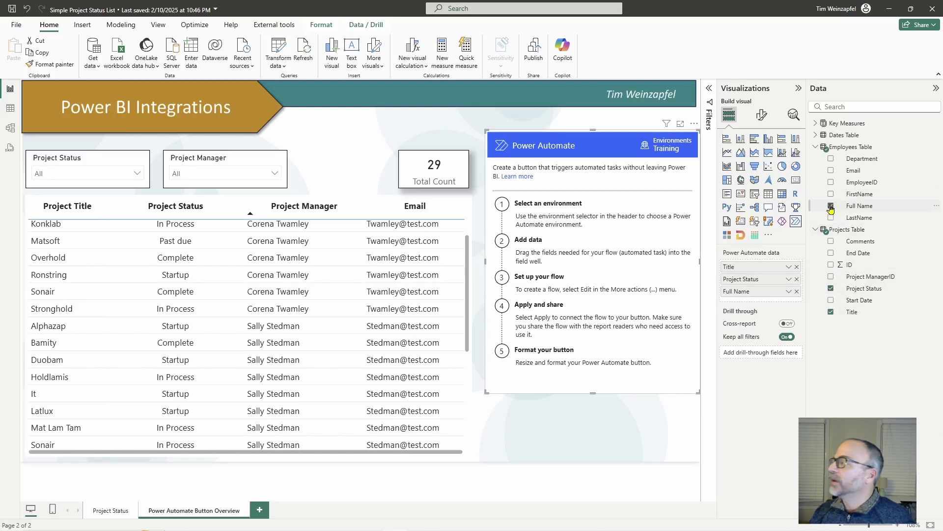
pyautogui.click(831, 171)
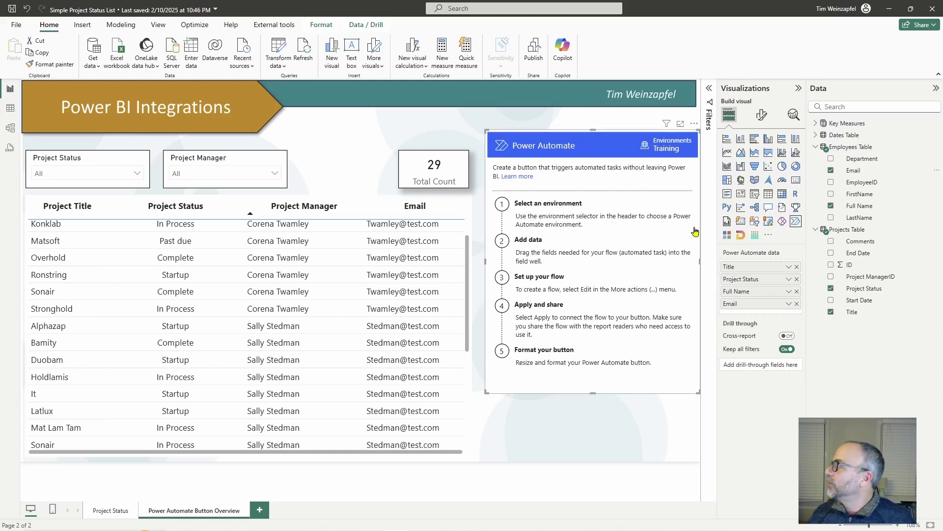
# Enter edit mode on the Power Automate visual to reach its Flows list.
pyautogui.click(694, 125)
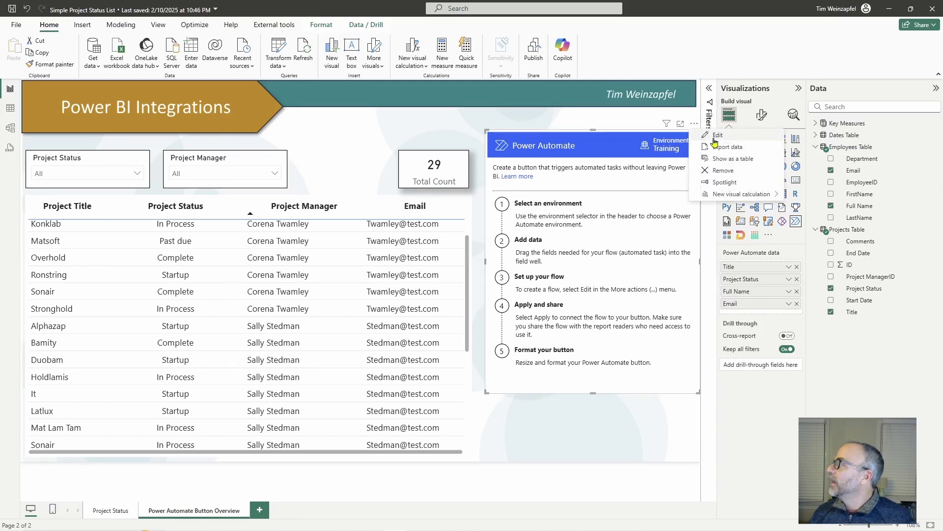
pyautogui.click(717, 137)
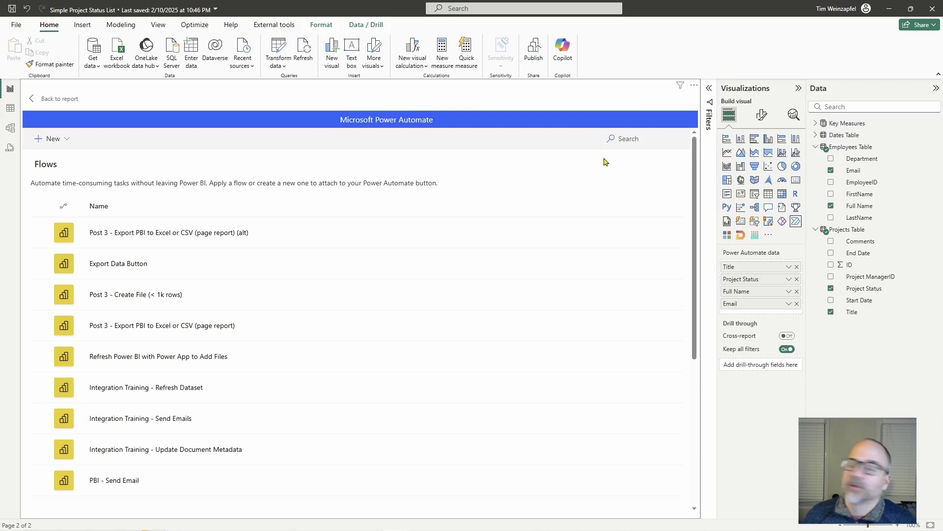
# Create a new instant cloud flow from the Power BI button clicked trigger and add a step.
pyautogui.click(68, 140)
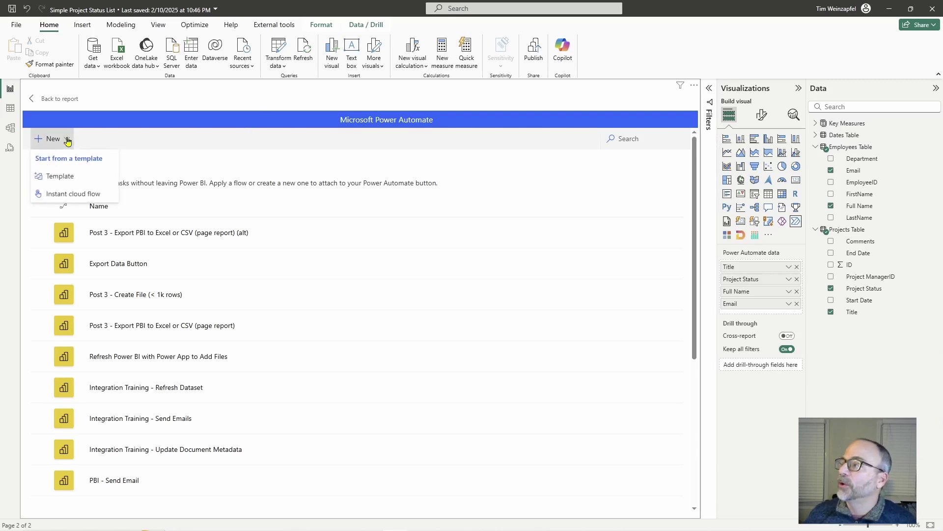
pyautogui.click(76, 194)
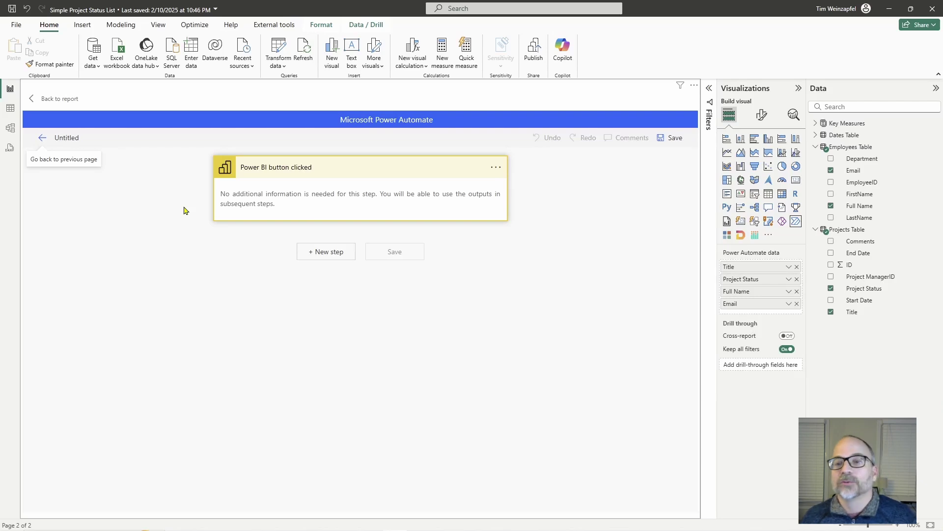
pyautogui.click(327, 252)
# Add a Compose action after the trigger and bring up dynamic content for its Inputs.
pyautogui.write('Compose')
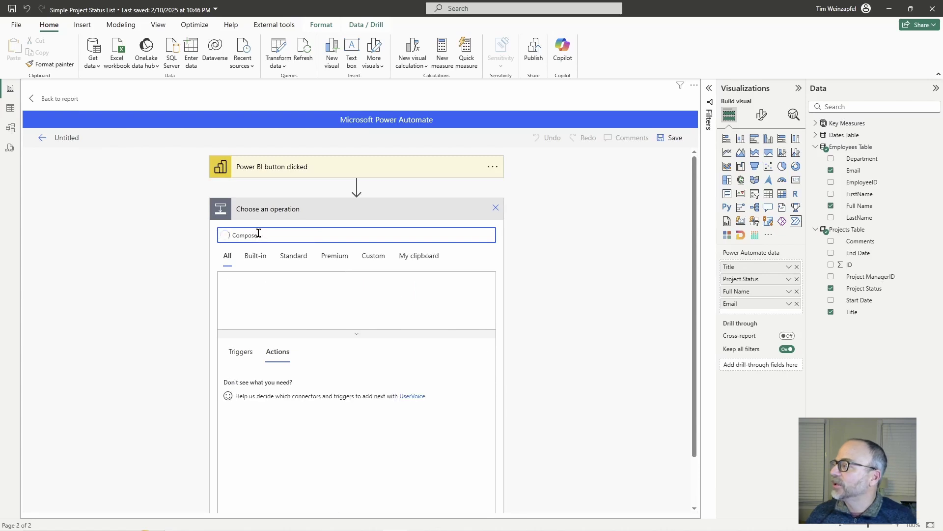
pyautogui.click(253, 379)
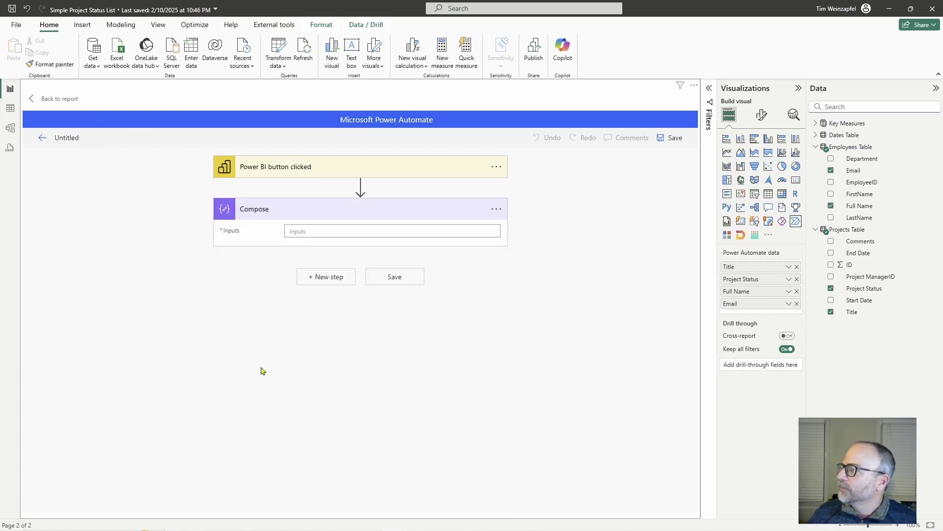
pyautogui.click(295, 232)
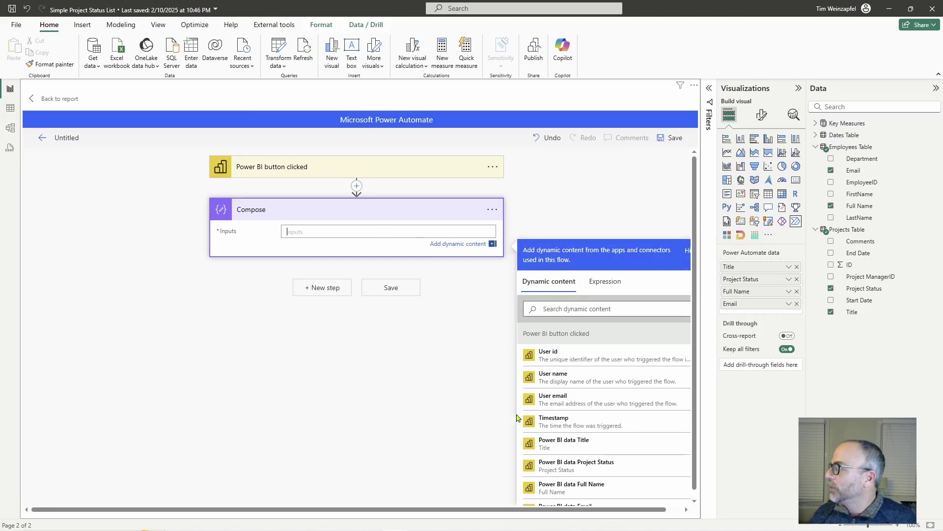
# Browse the Compose dynamic content list, then return from the flow editor to the report.
pyautogui.scroll(-1, 511, 408)
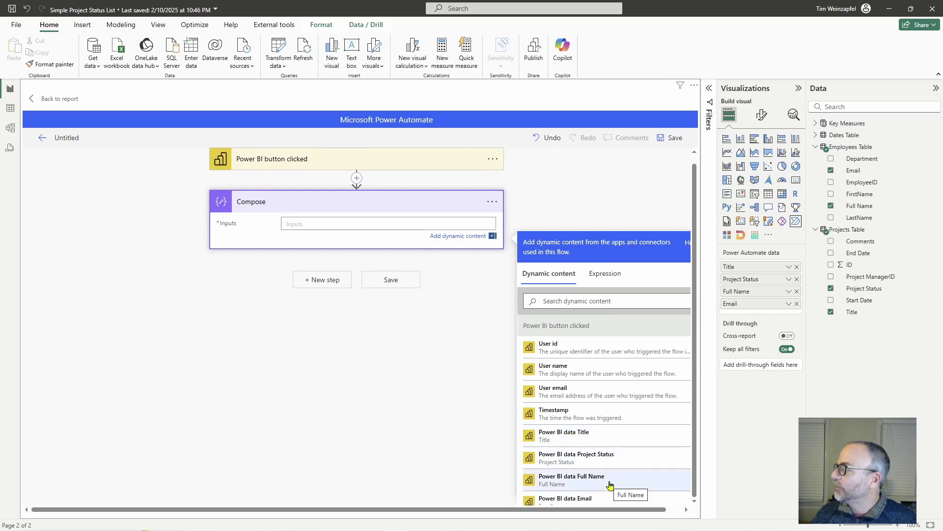
pyautogui.scroll(-1, 616, 484)
pyautogui.scroll(-1, 617, 485)
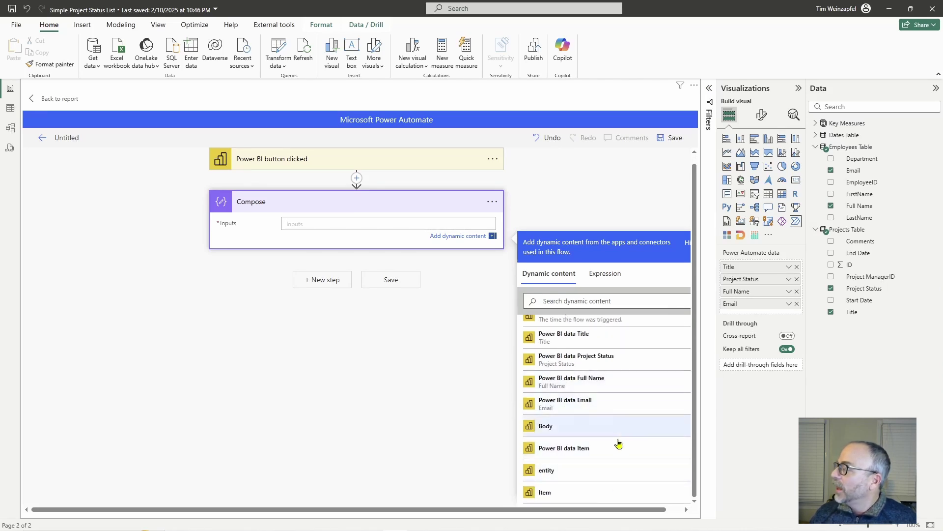
pyautogui.scroll(-1, 620, 432)
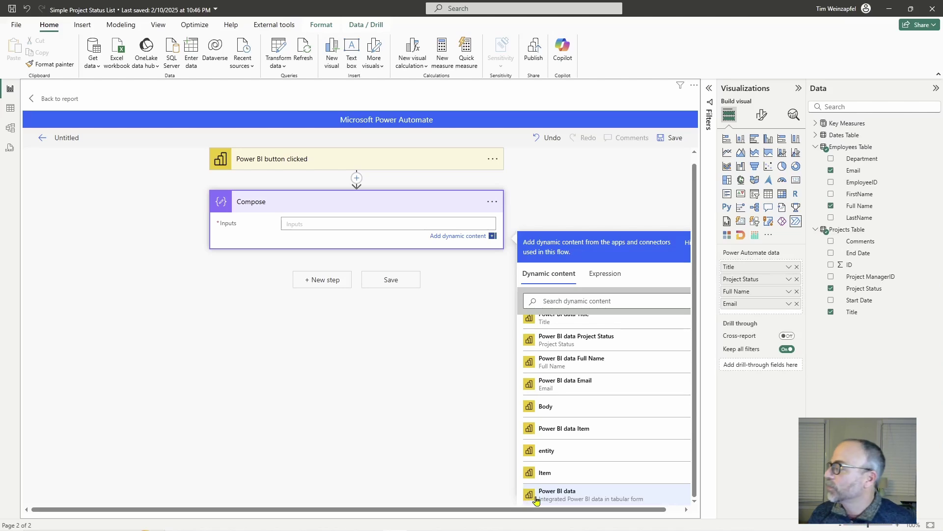
pyautogui.scroll(1, 592, 354)
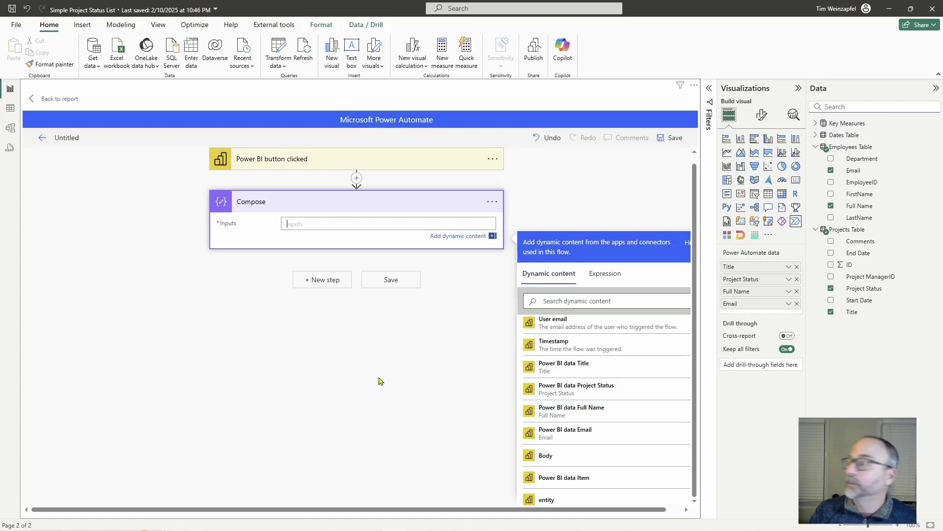
pyautogui.click(49, 98)
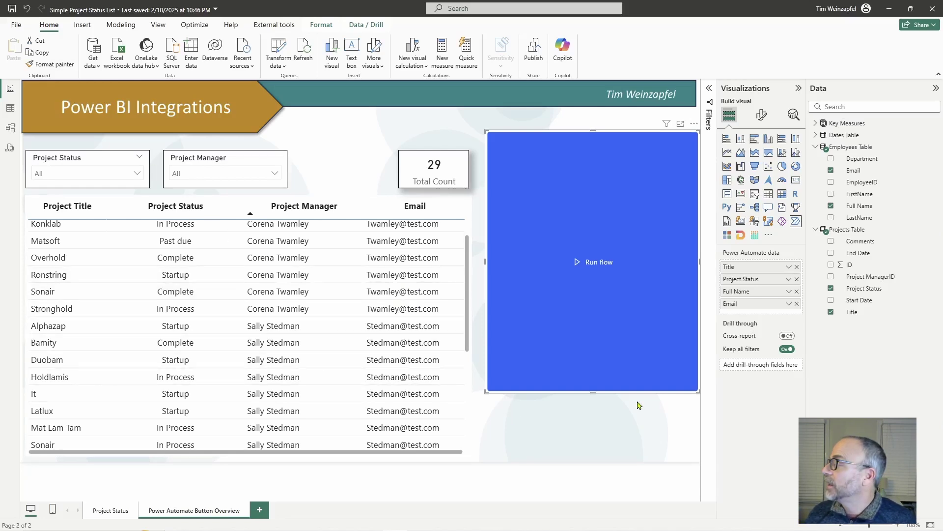
# Shrink the Run flow button to a small top-right bar, then select the Project Status slicer.
pyautogui.moveTo(593, 392); pyautogui.dragTo(597, 172)
pyautogui.moveTo(487, 152); pyautogui.dragTo(598, 161)
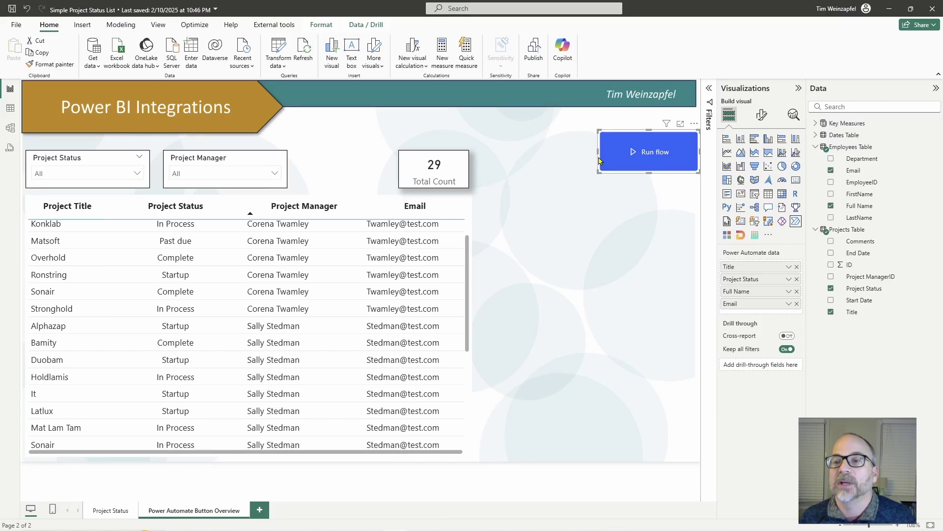
pyautogui.click(131, 172)
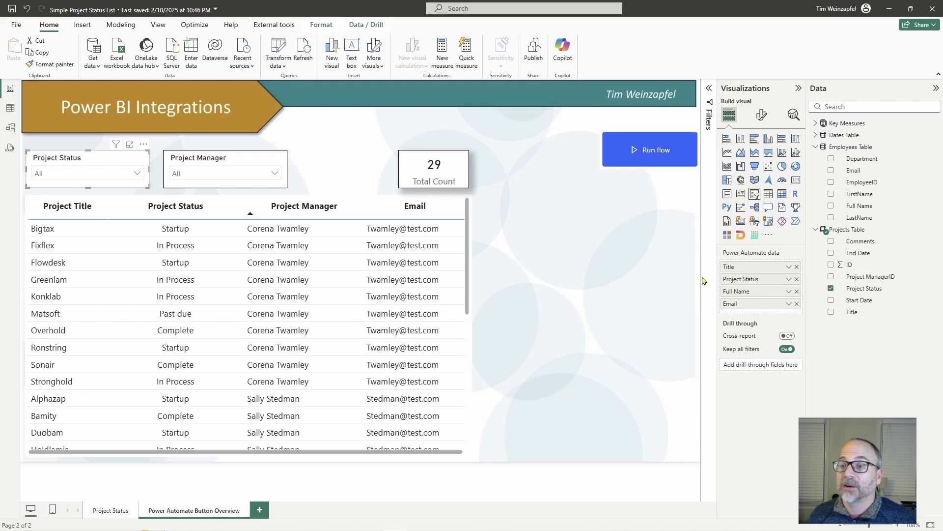
# Filter Project Status to In Process (8 projects) and enlarge the Run flow button.
pyautogui.click(126, 173)
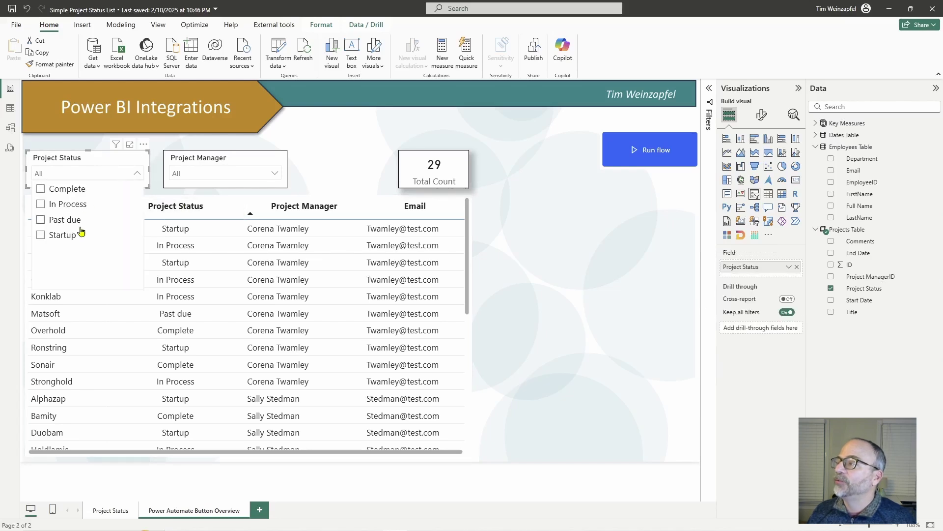
pyautogui.click(58, 203)
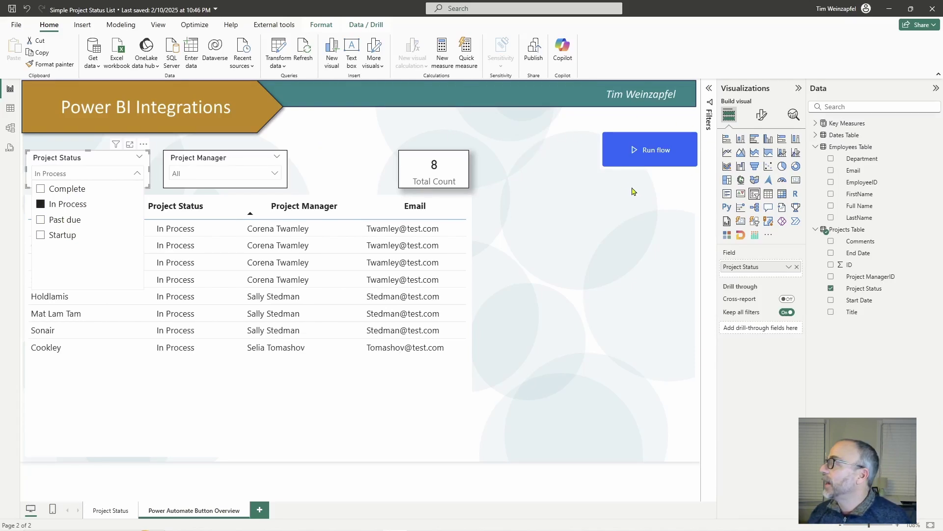
pyautogui.click(602, 167)
pyautogui.moveTo(600, 168); pyautogui.dragTo(489, 324)
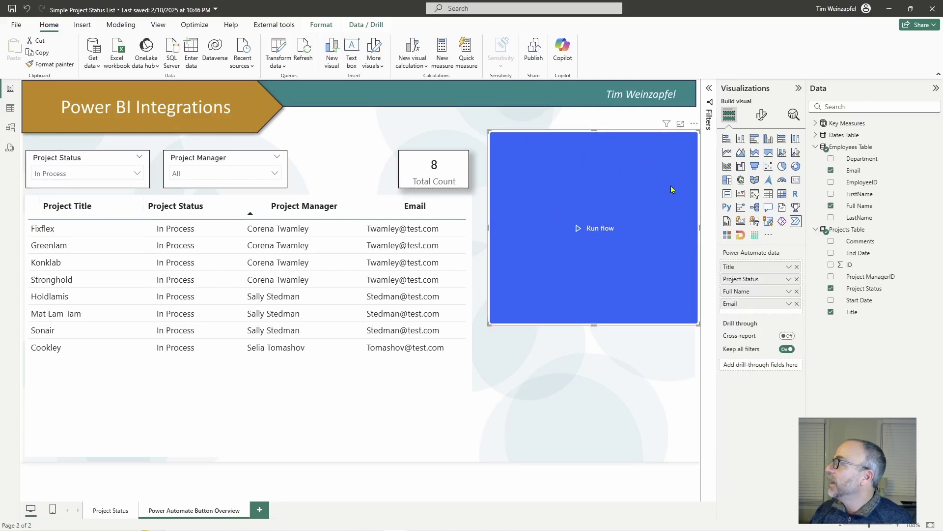
# Preview the button's data as a table, then restore it as a small Run flow button.
pyautogui.click(768, 193)
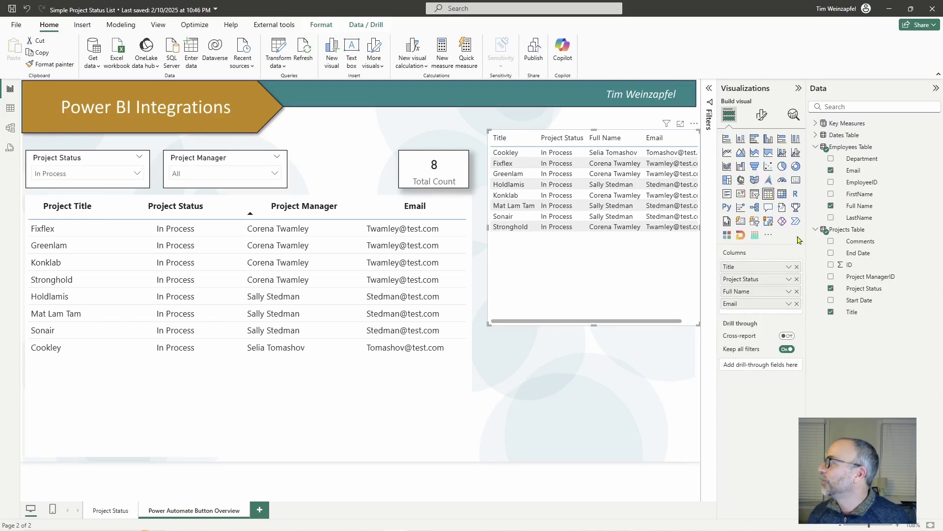
pyautogui.click(796, 221)
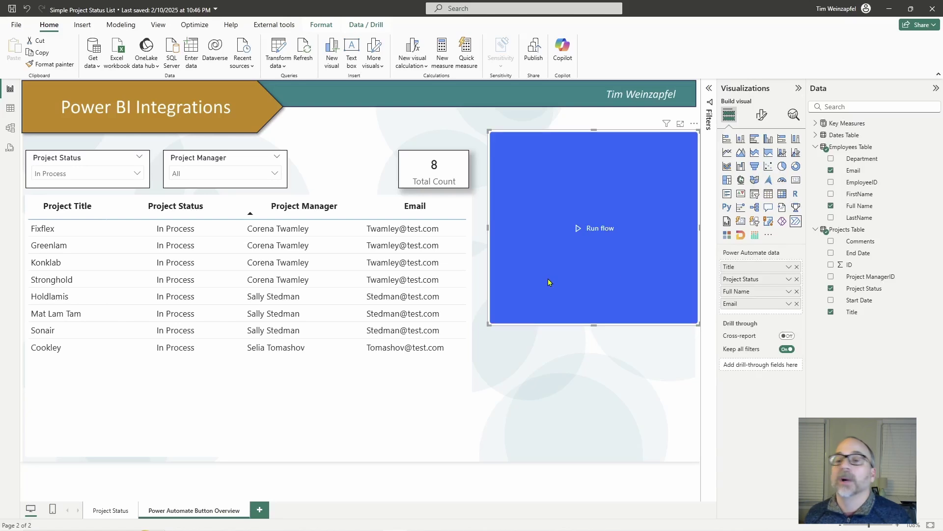
pyautogui.moveTo(490, 324); pyautogui.dragTo(595, 168)
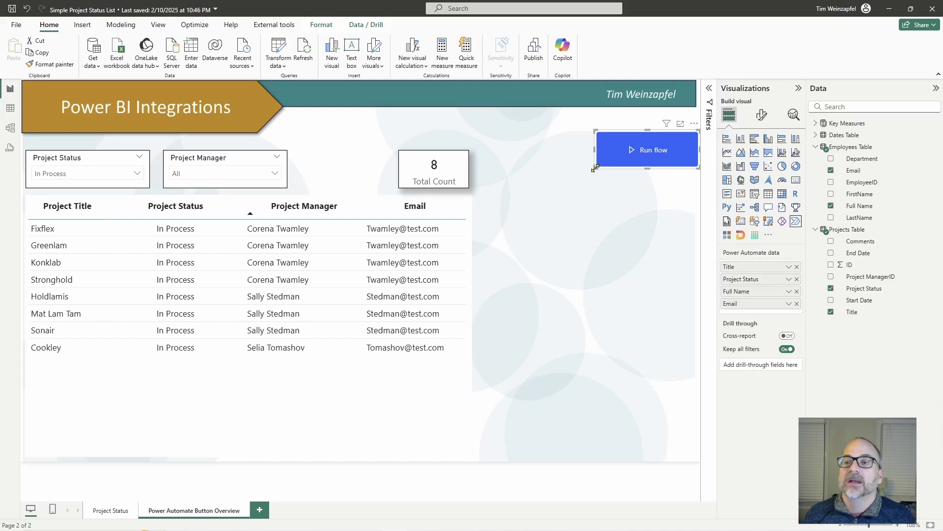
# Show the More options menu of the Run flow button visual.
pyautogui.click(694, 125)
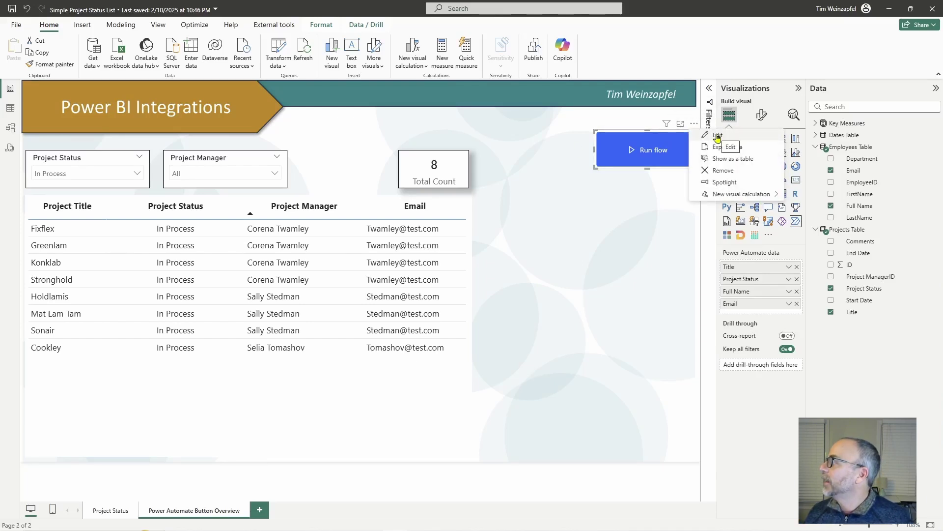